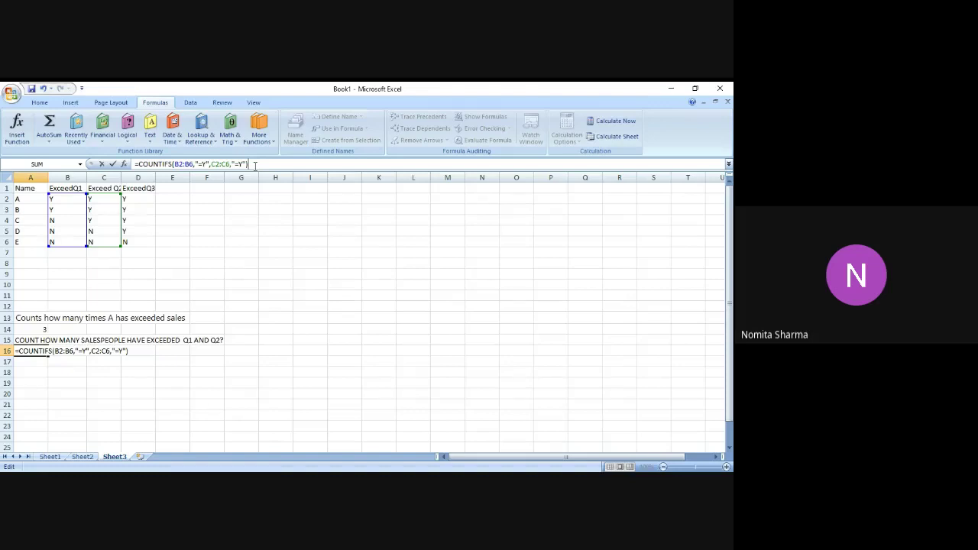
- Commit the COUNTIFS formula in A16 so it returns 2, then check salesperson A's Q2 value
key("Return")
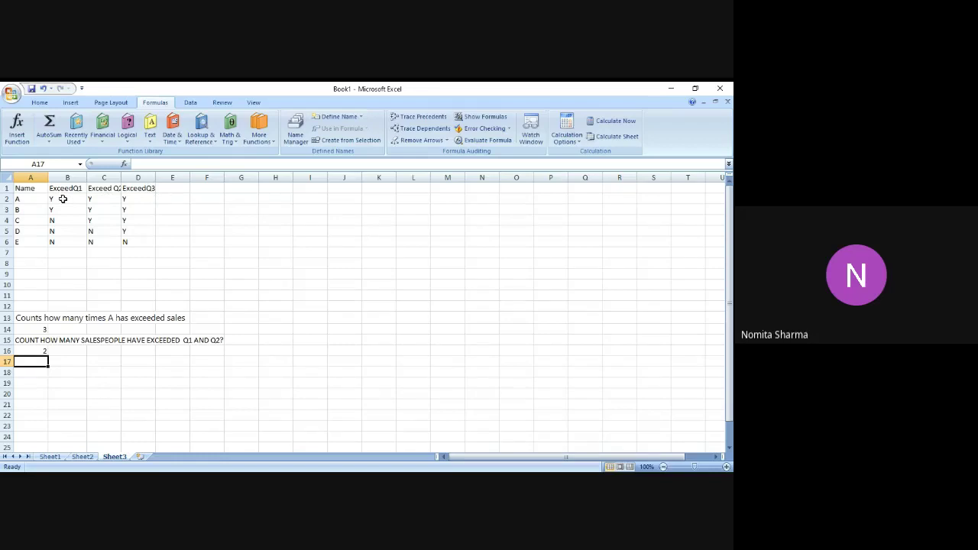
key("Right")
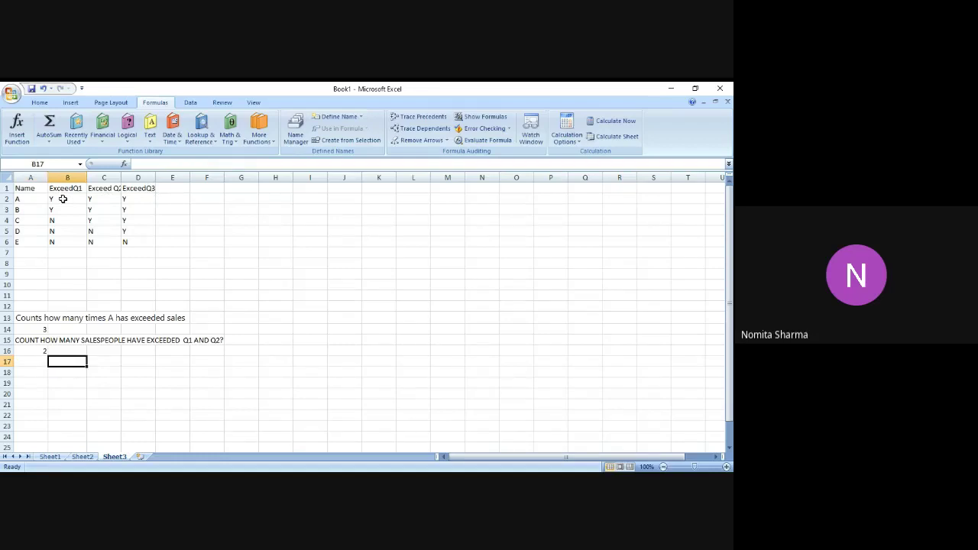
left_click(92, 197)
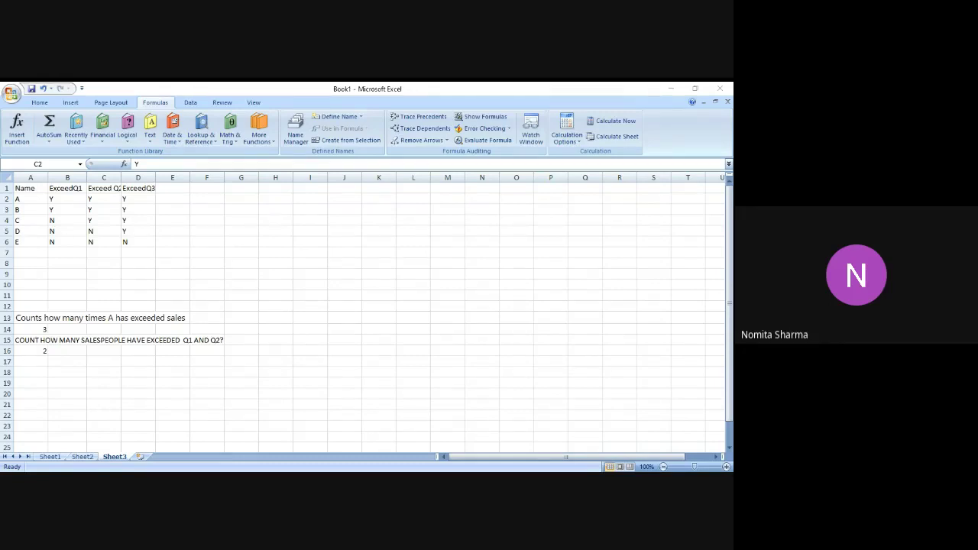
- Enter 'How many times C and E' in A18
left_click(29, 371)
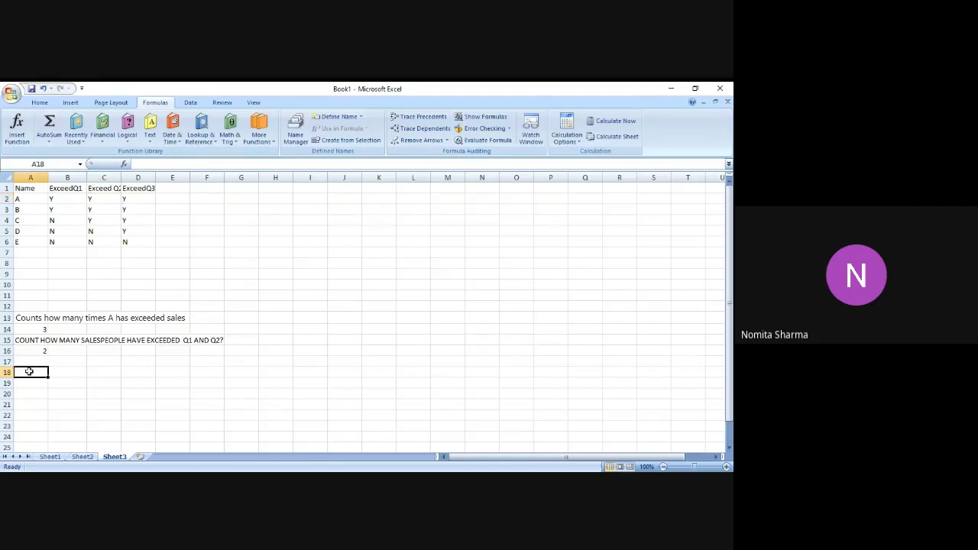
type("How any")
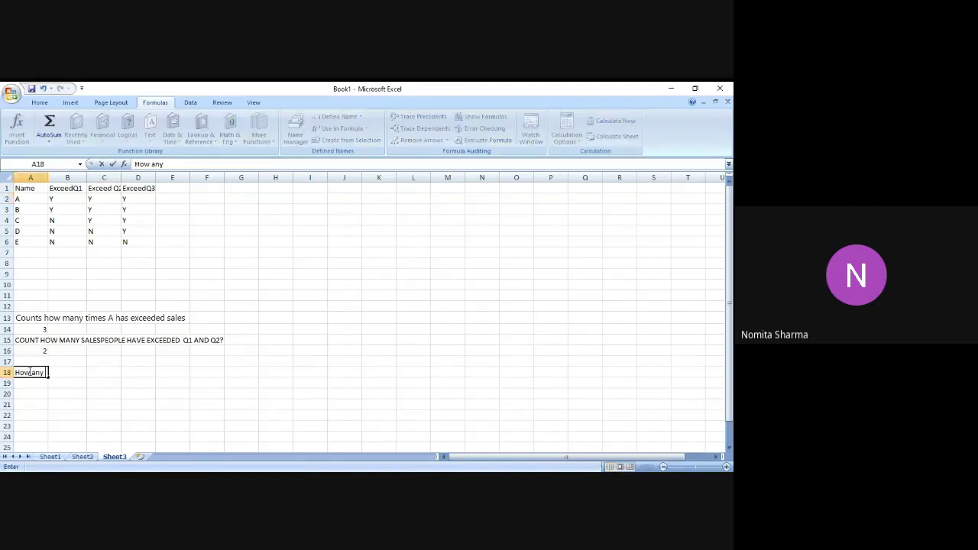
key("BackSpace")
key("BackSpace")
key("BackSpace")
type("many times C and E")
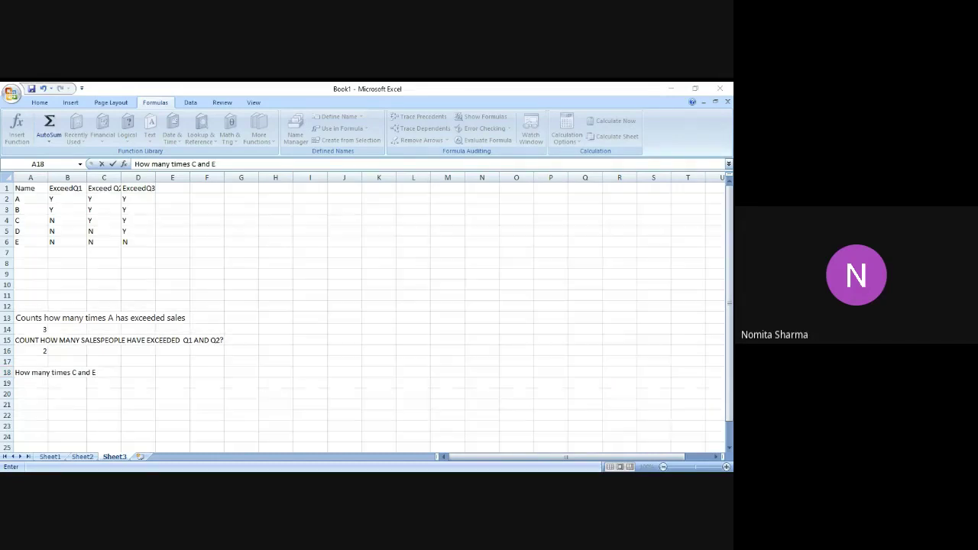
left_click(30, 372)
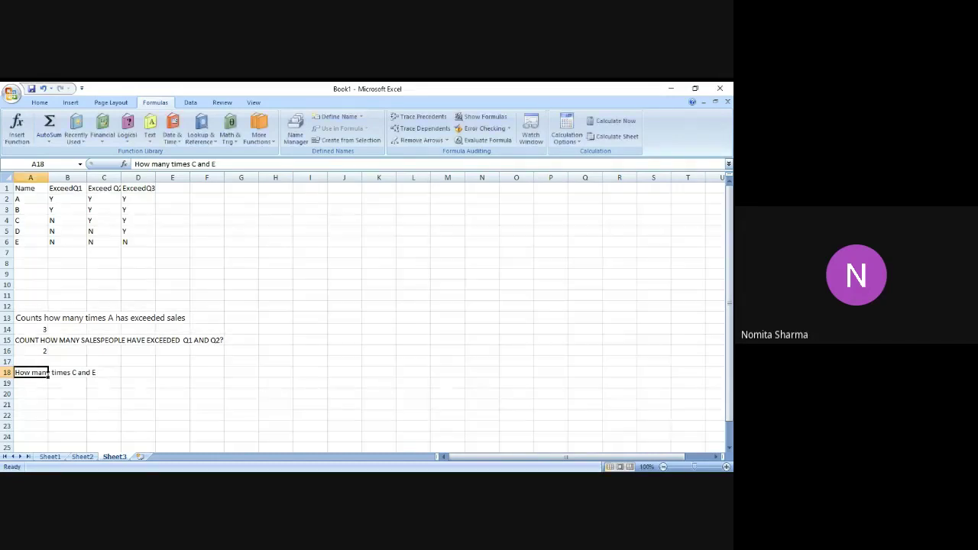
- Enter 'have exceeded the same quota' in A19
left_click(44, 383)
type("ha")
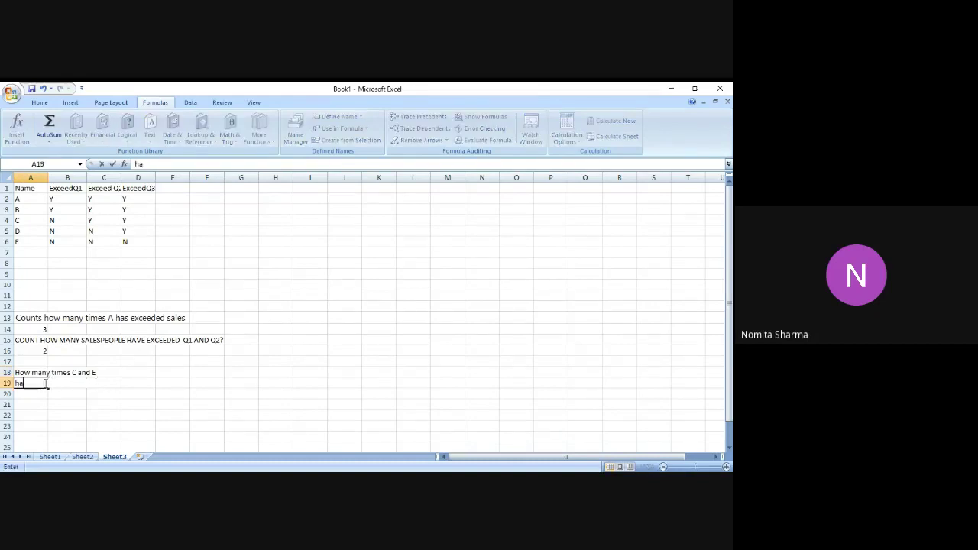
type("ve exceeed the sa")
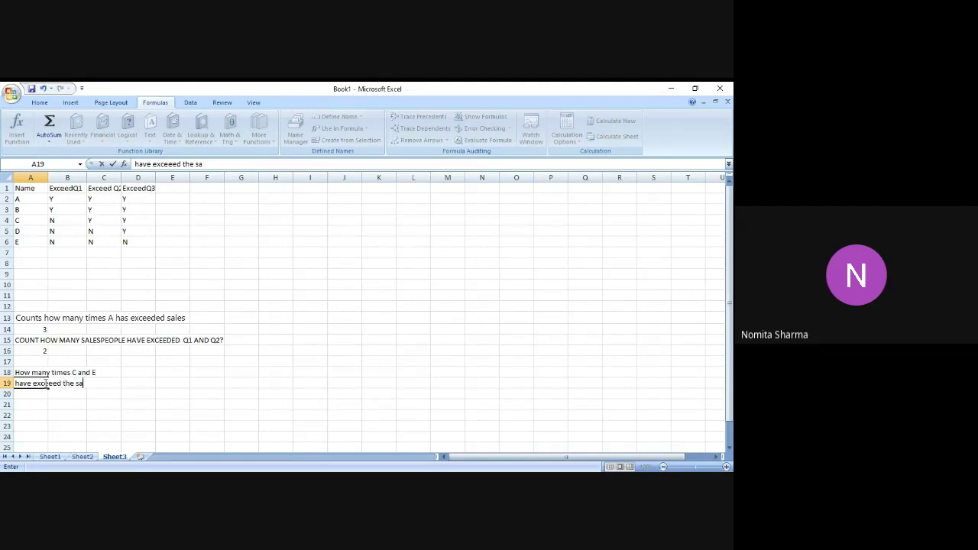
type("me quote")
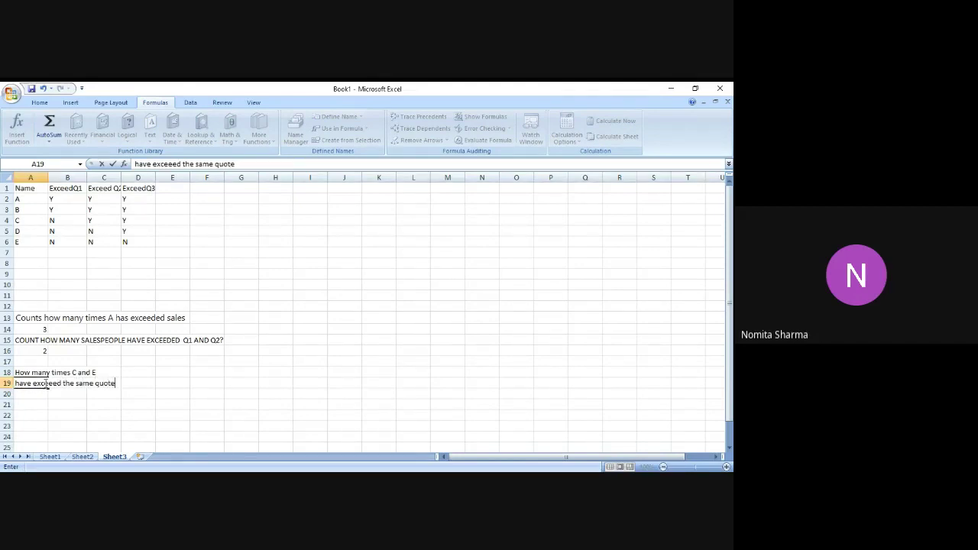
key("BackSpace")
type("a")
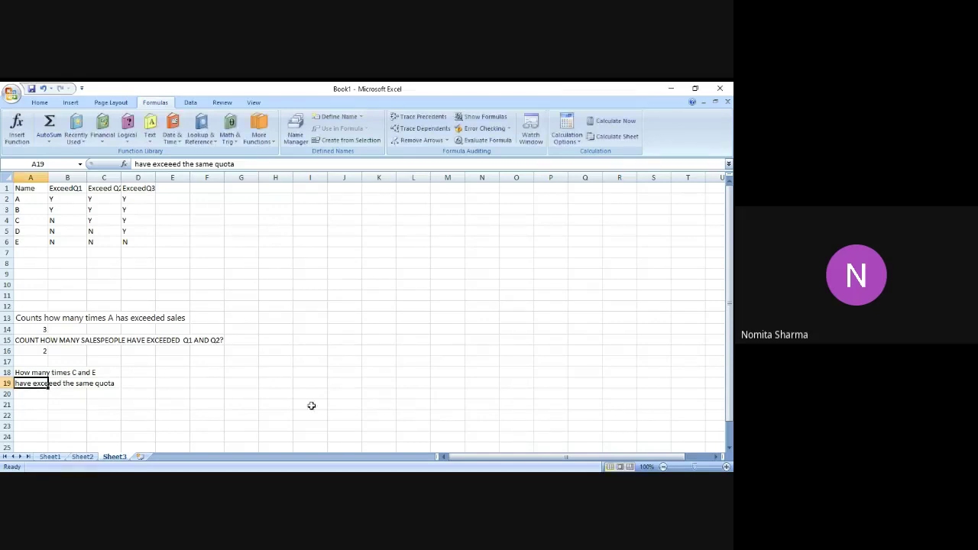
- Enter 'for the period q1,q2,q3' in A20
left_click(38, 394)
type("for the")
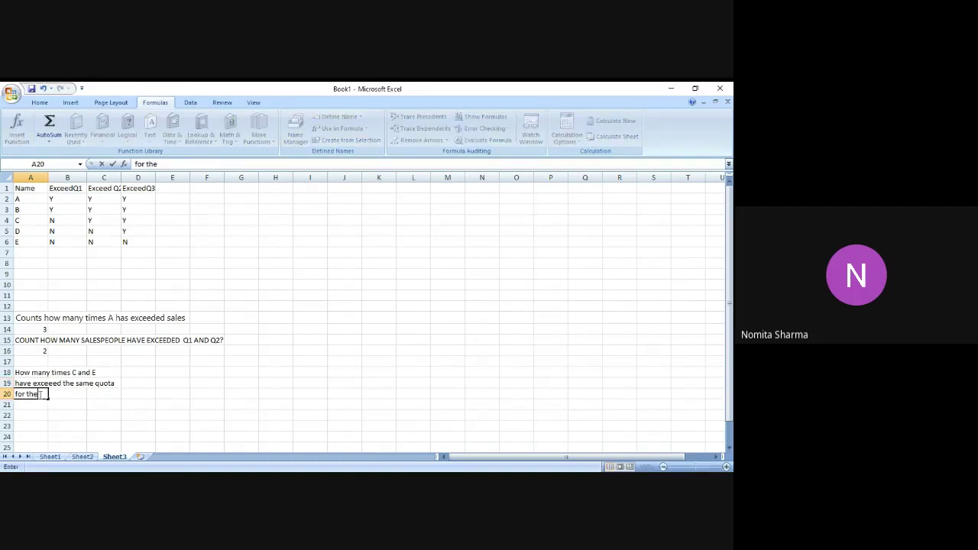
type("period q1,q2,q3")
key("Return")
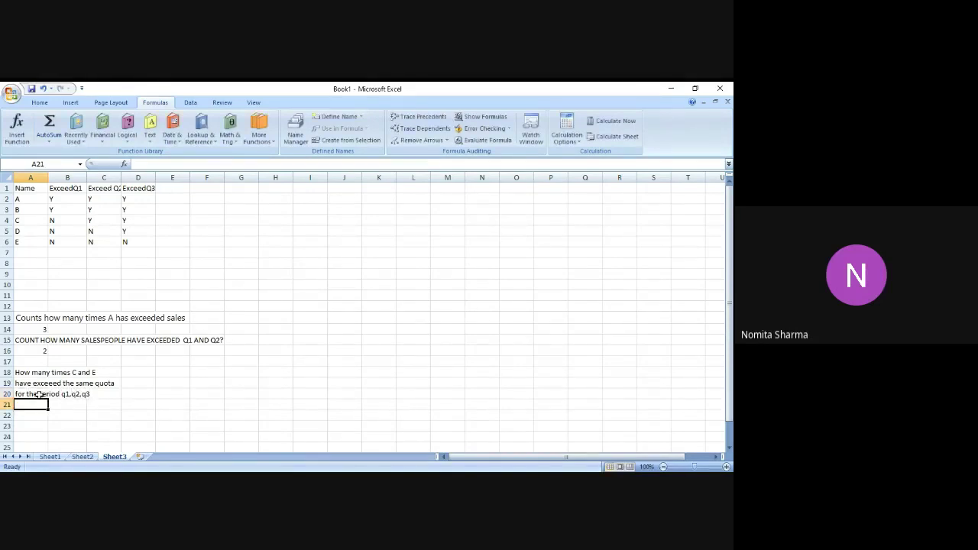
key("Up")
key("Up")
key("Up")
key("Up")
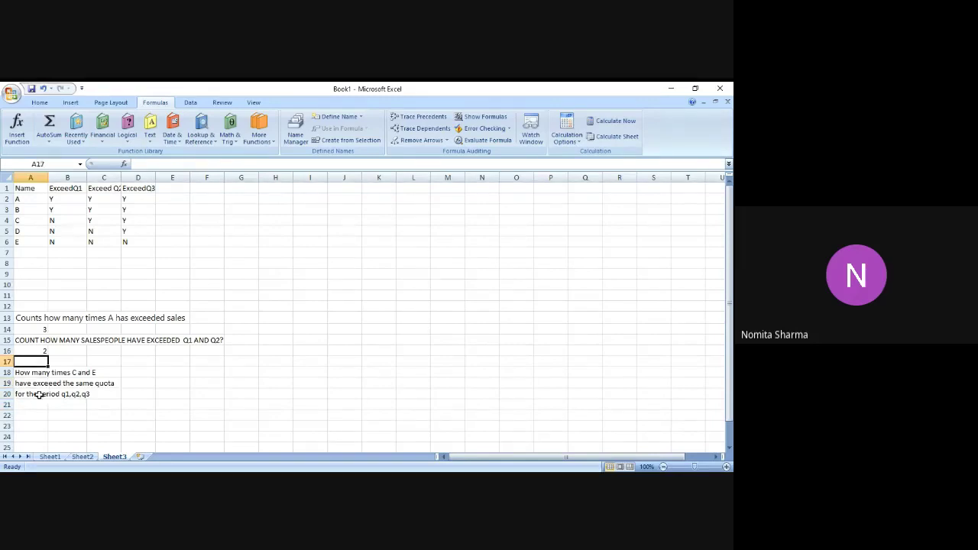
key("Down")
key("Down")
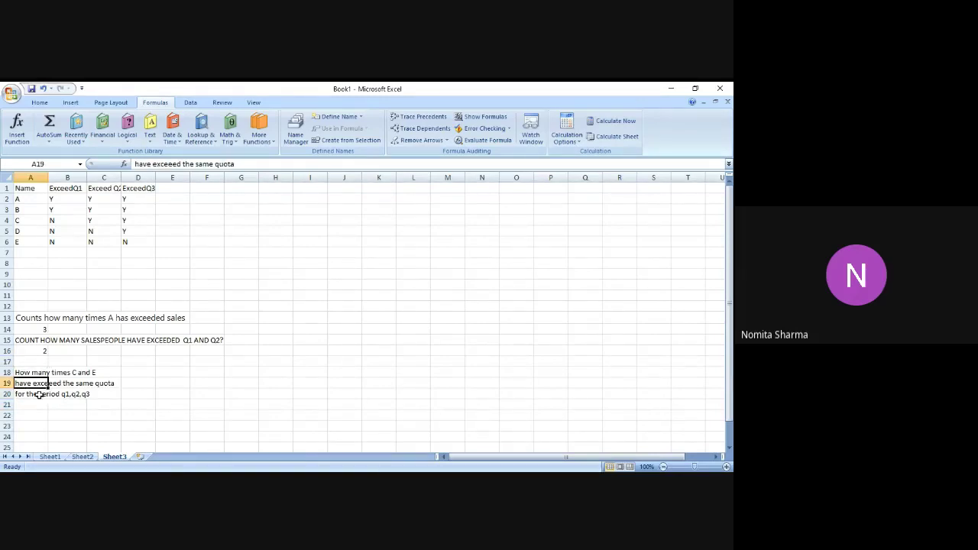
key("Down")
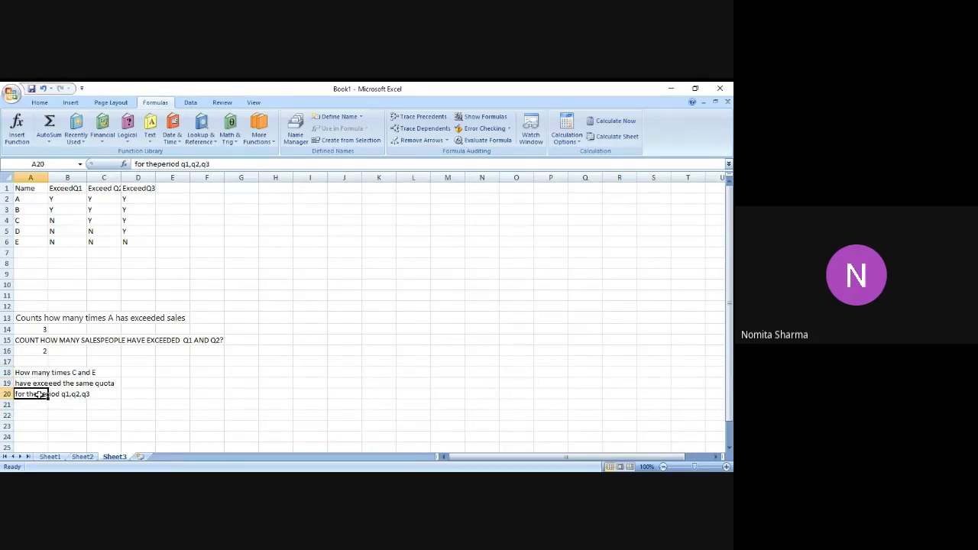
key("Down")
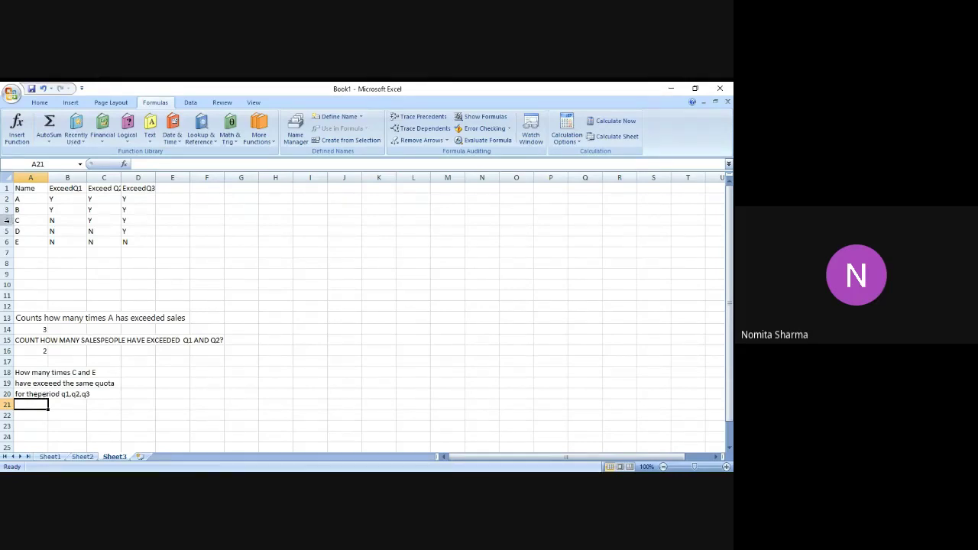
left_click(6, 219)
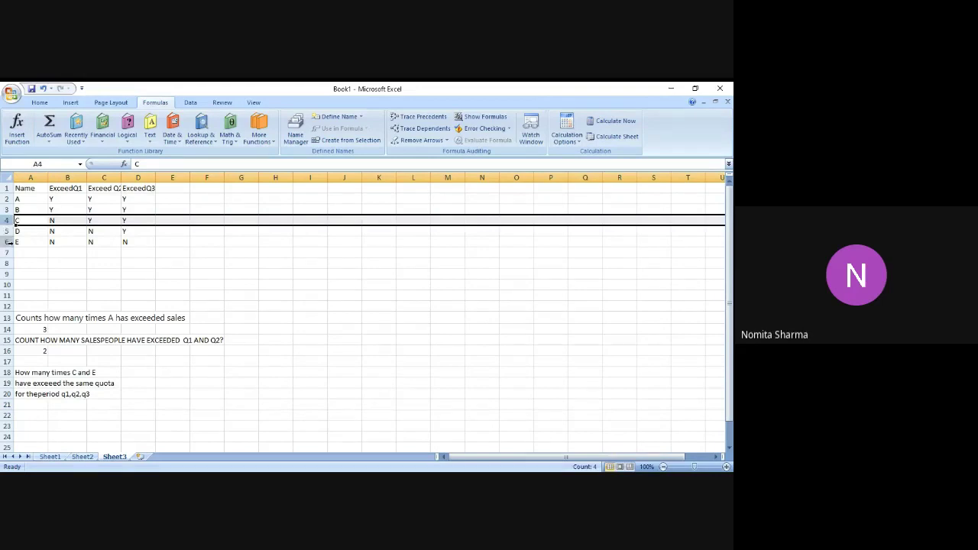
left_click(8, 242)
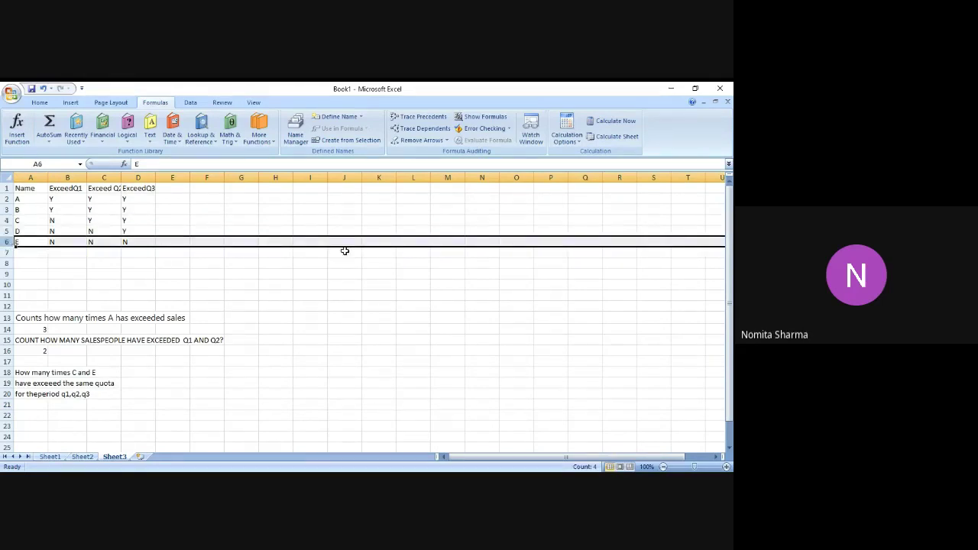